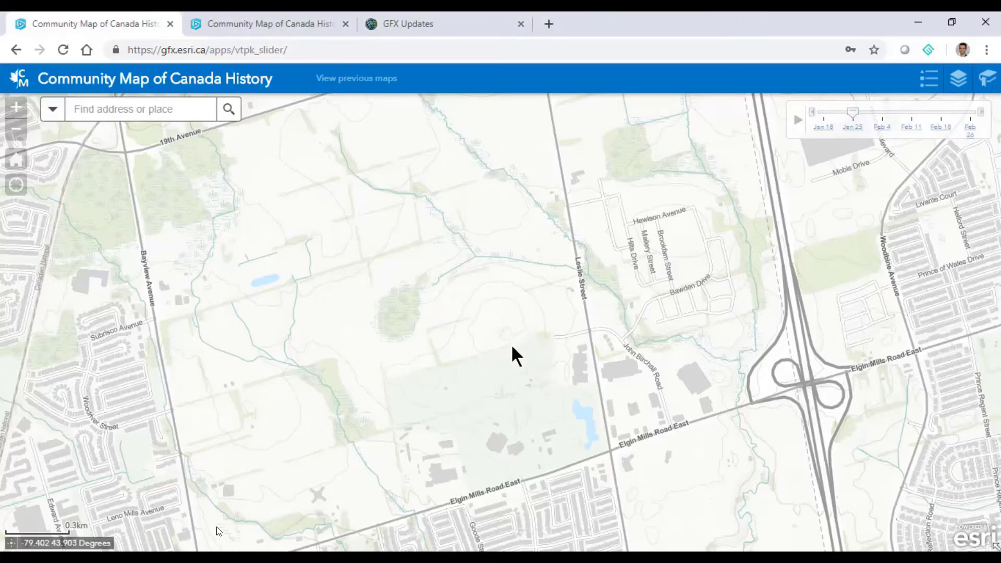
- Advance the history map to its latest date and centre the new subdivision west of Leslie Street
{"action": "scroll", "coordinate": [516, 357], "scroll_direction": "up", "scroll_amount": 1}
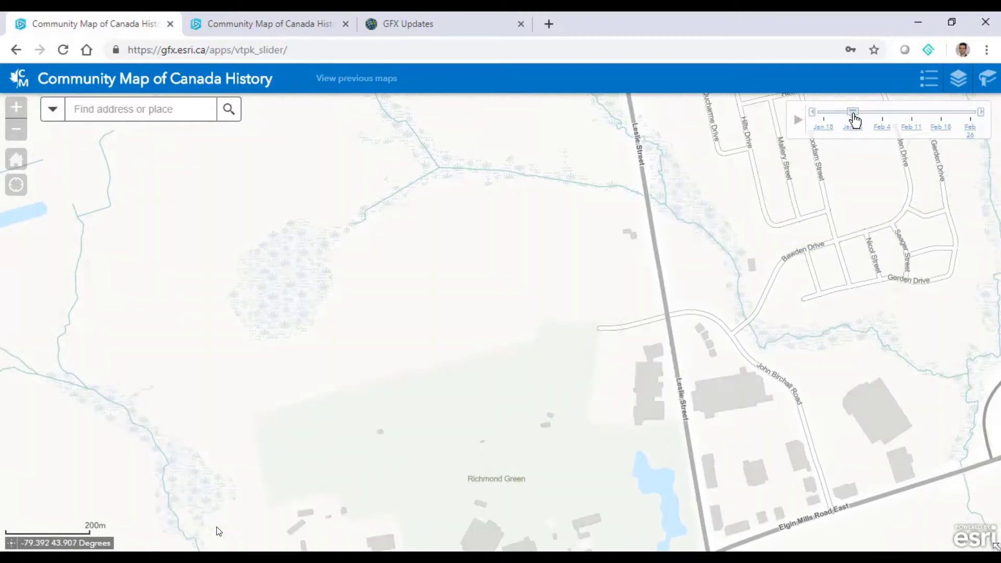
{"action": "left_click_drag", "start_coordinate": [853, 116], "coordinate": [977, 138]}
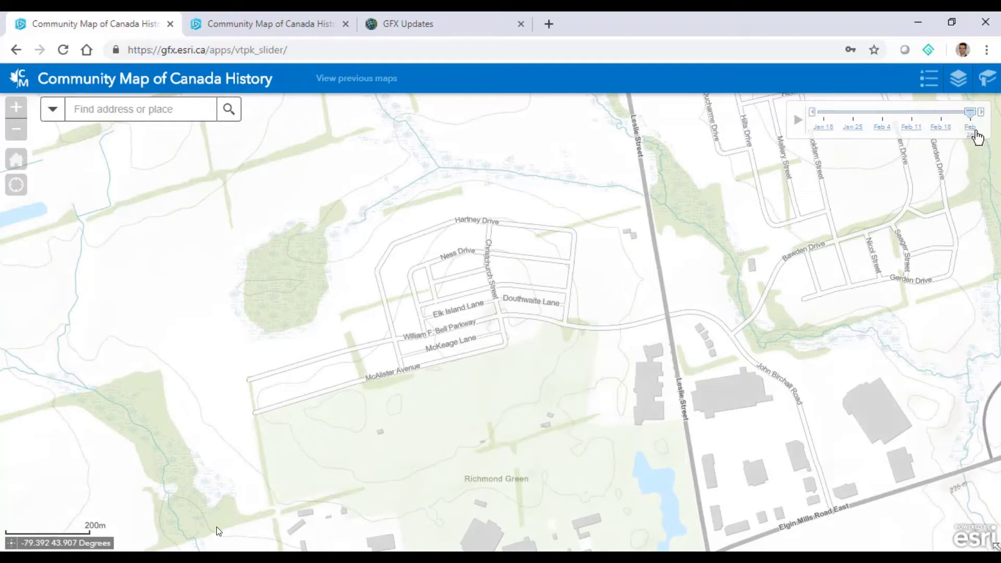
{"action": "scroll", "coordinate": [516, 305], "scroll_direction": "up", "scroll_amount": 1}
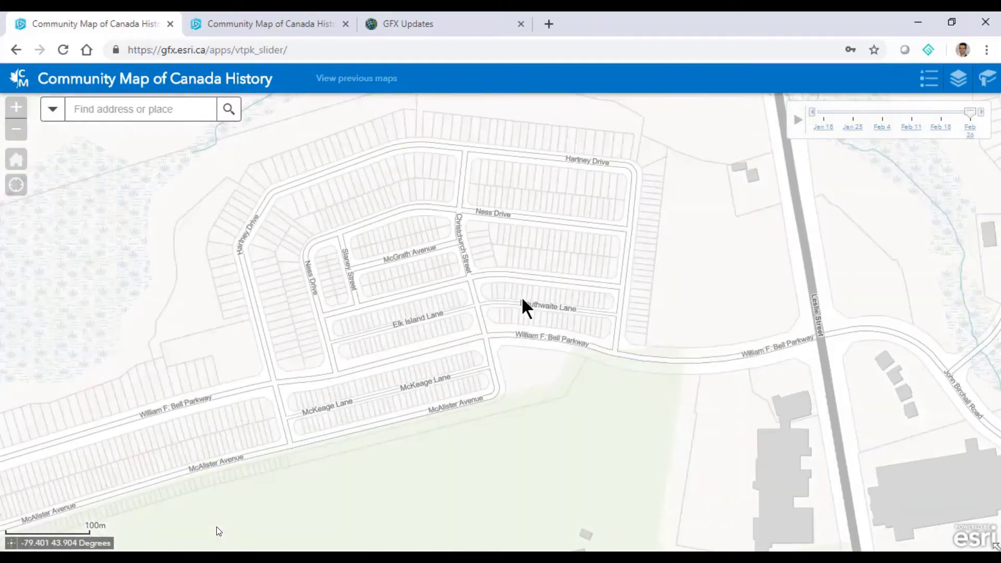
{"action": "left_click_drag", "start_coordinate": [526, 308], "coordinate": [363, 313]}
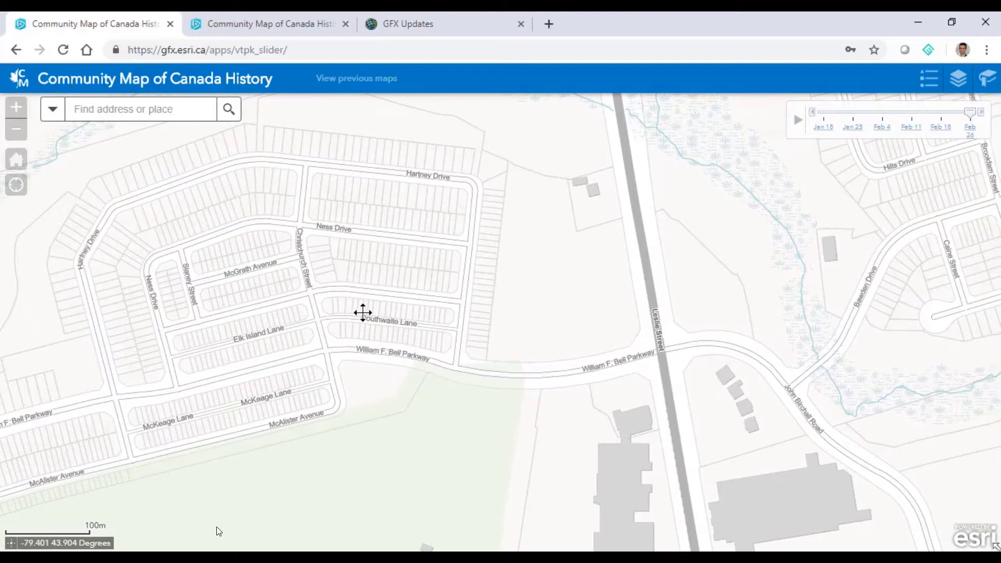
- Switch to Google Maps and zoom in two levels on the William F. Bell Pkwy area
{"action": "key", "text": "alt+Tab"}
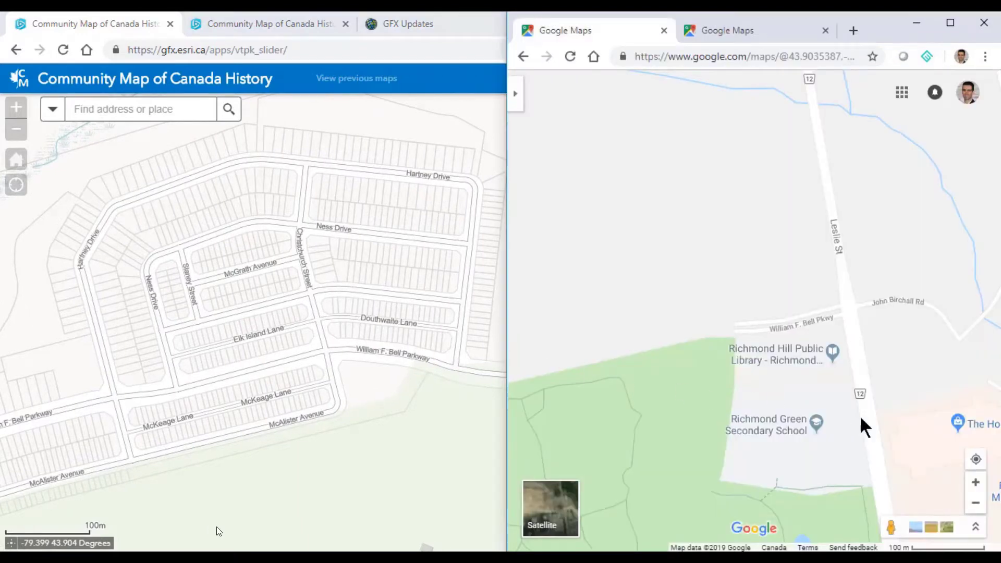
{"action": "left_click", "coordinate": [973, 482]}
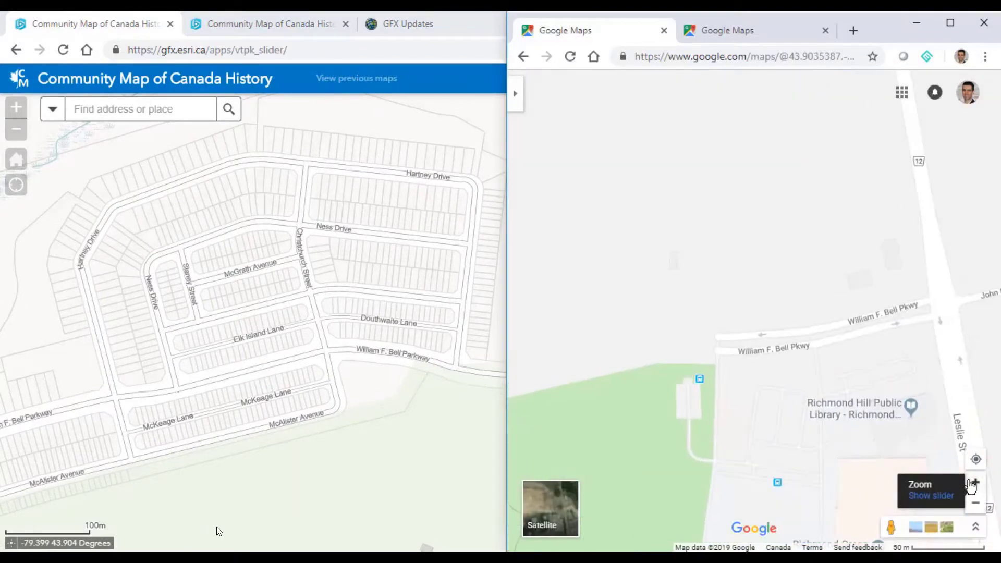
{"action": "left_click", "coordinate": [972, 483]}
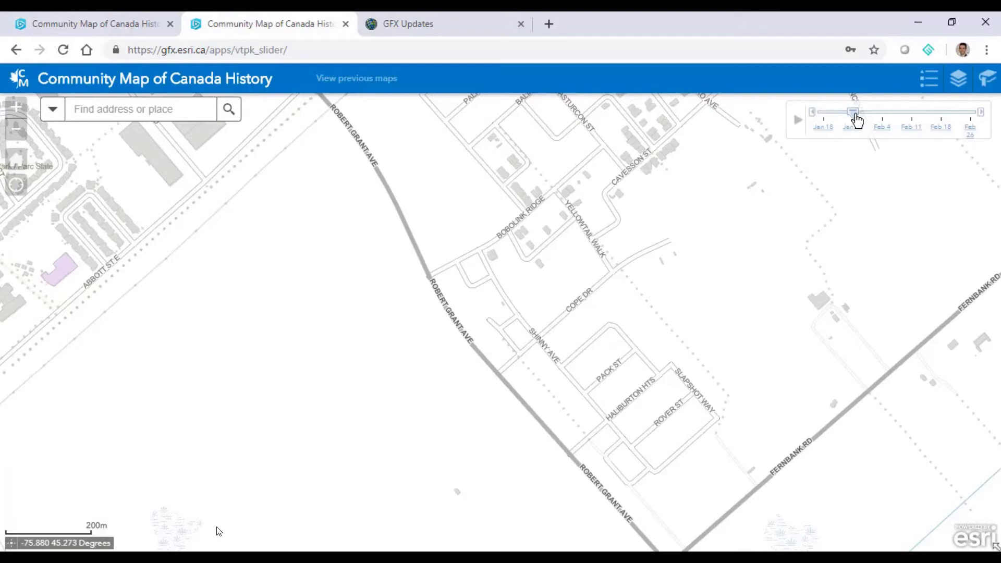
- Move the Stittsville history map to Feb 26, pan to the new streets, and zoom Google Maps in twice to compare
{"action": "left_click_drag", "start_coordinate": [855, 118], "coordinate": [974, 168]}
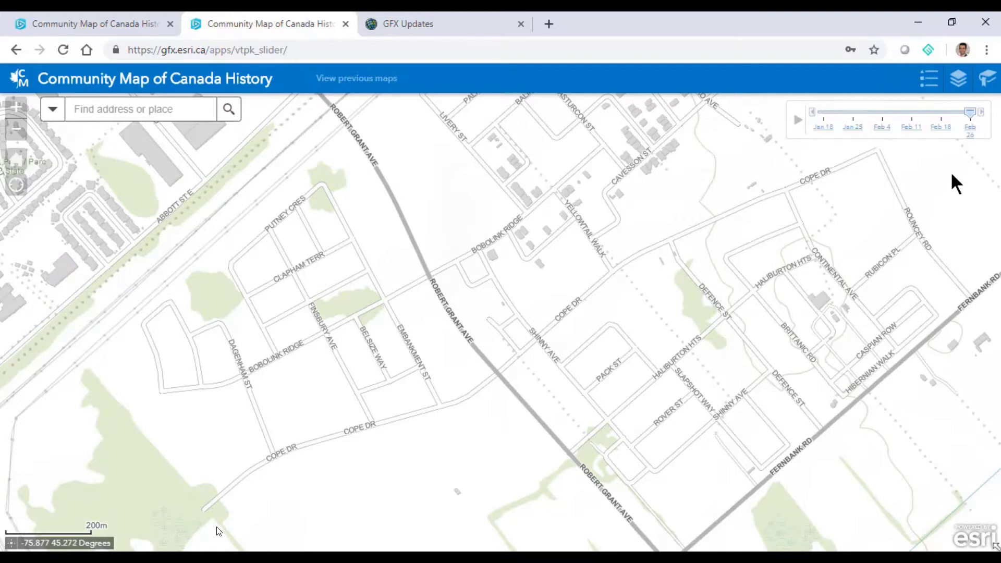
{"action": "left_click_drag", "start_coordinate": [933, 196], "coordinate": [889, 208]}
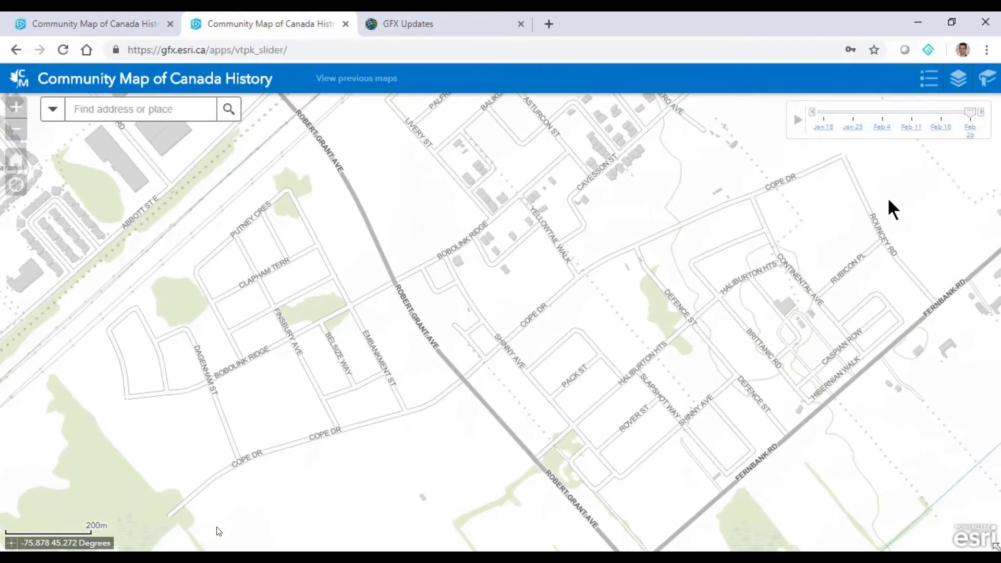
{"action": "key", "text": "alt+Tab"}
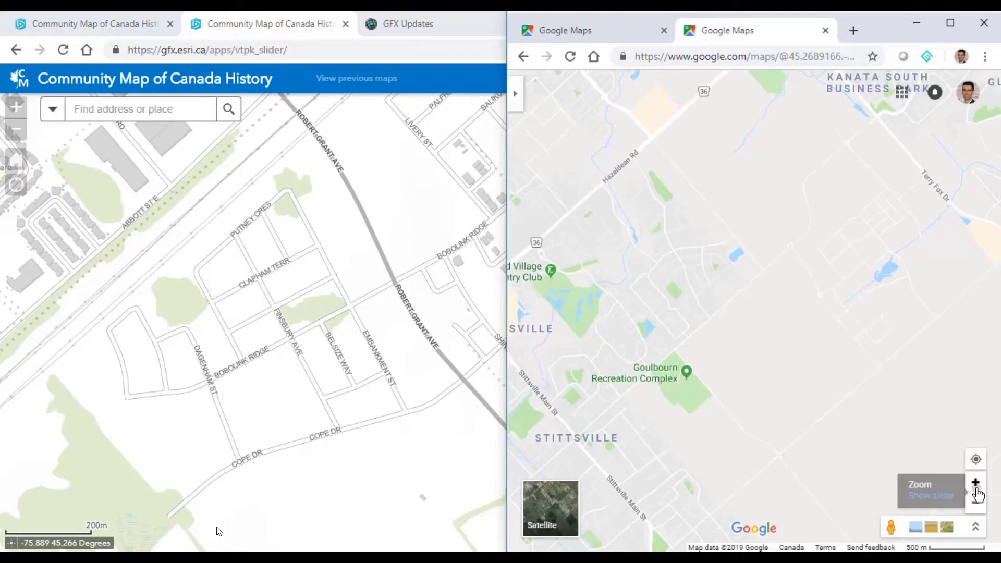
{"action": "left_click", "coordinate": [974, 485]}
{"action": "left_click", "coordinate": [976, 485]}
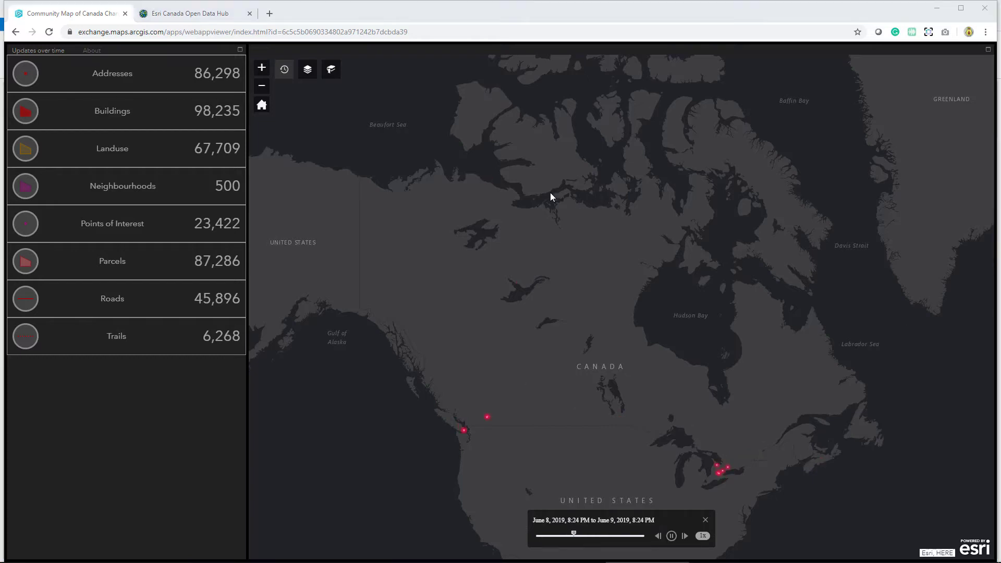
- Search the Esri Canada Open Data Hub for 'schools ottawa'
{"action": "left_click", "coordinate": [234, 17]}
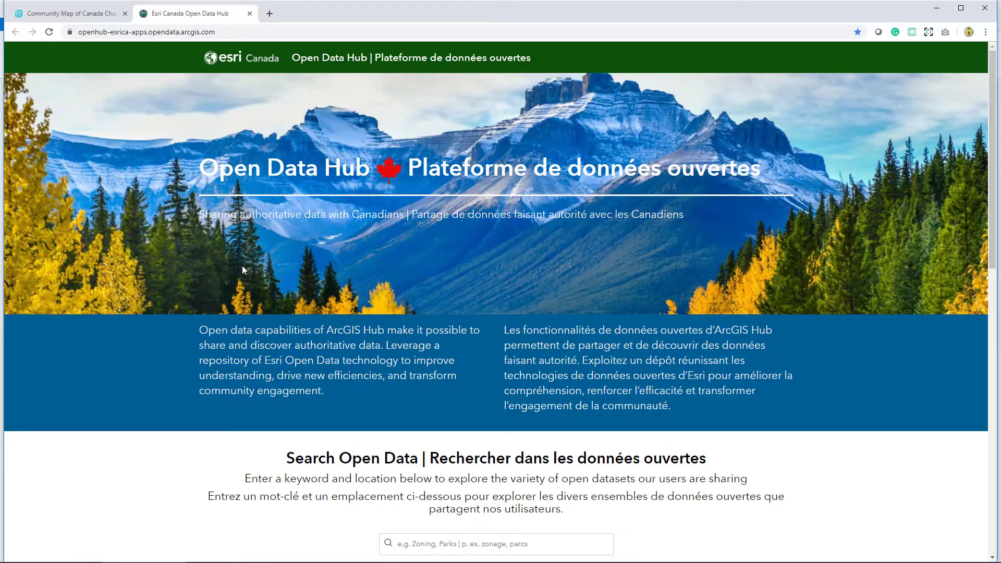
{"action": "scroll", "coordinate": [384, 264], "scroll_direction": "down", "scroll_amount": 5}
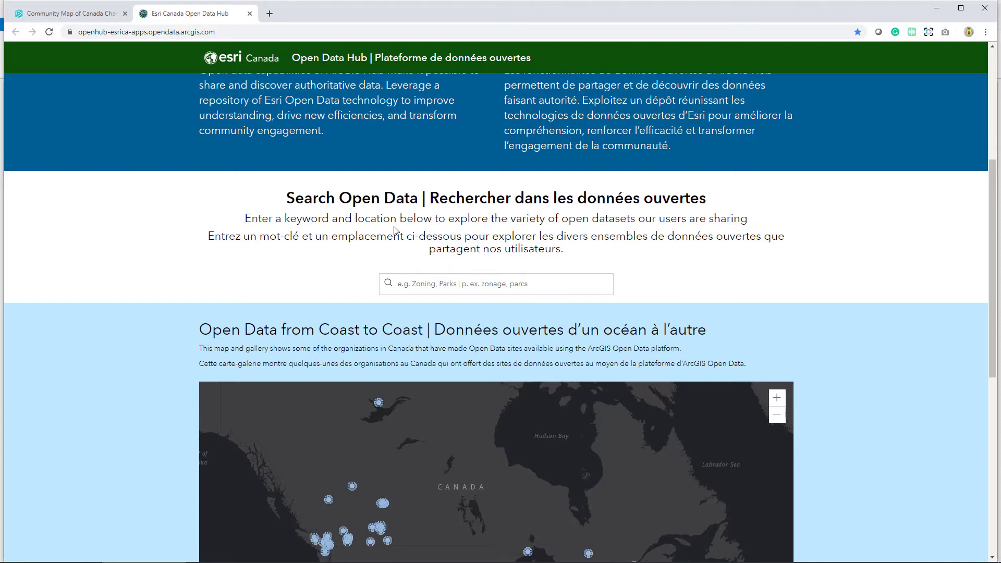
{"action": "left_click", "coordinate": [437, 289]}
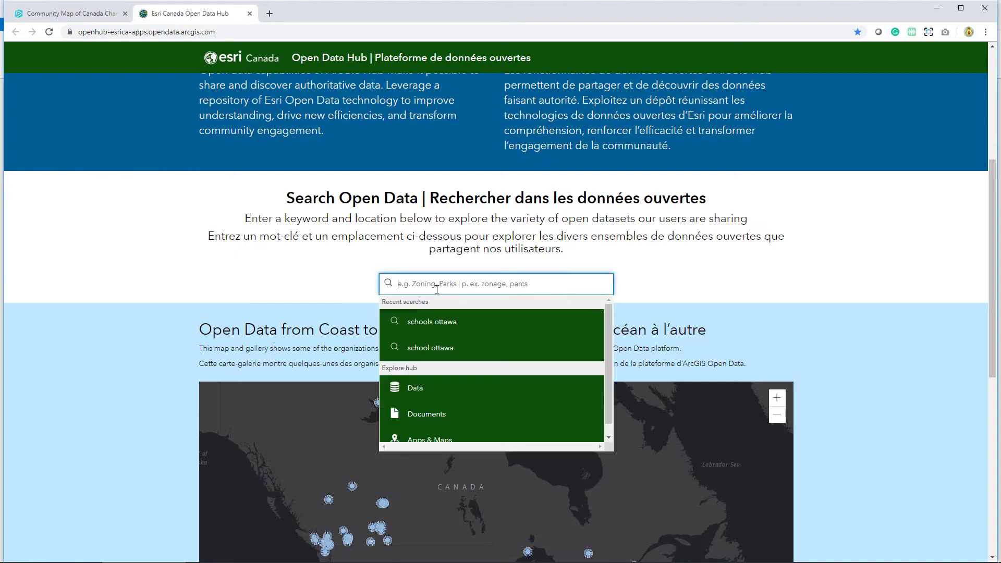
{"action": "type", "text": "s"}
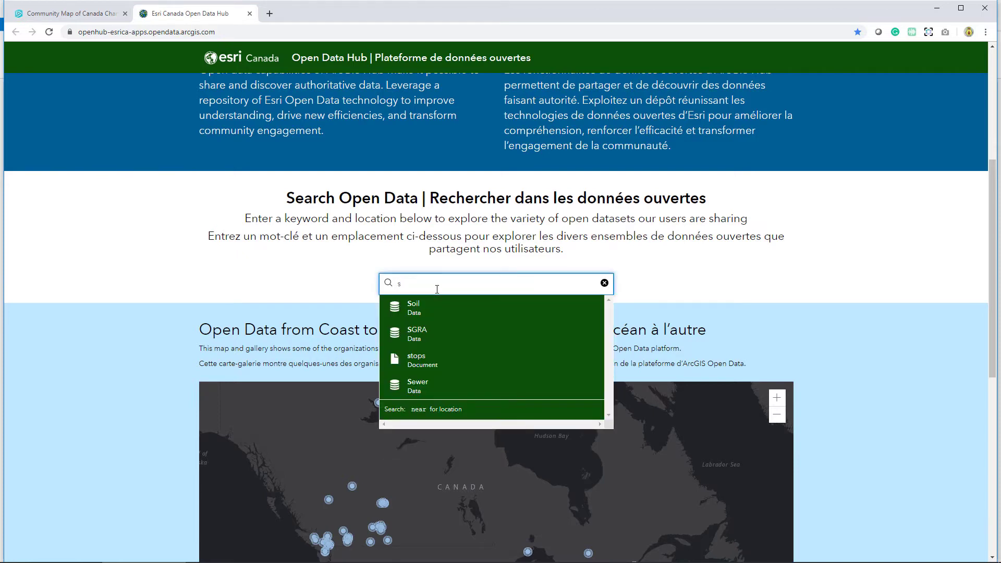
{"action": "type", "text": "choo"}
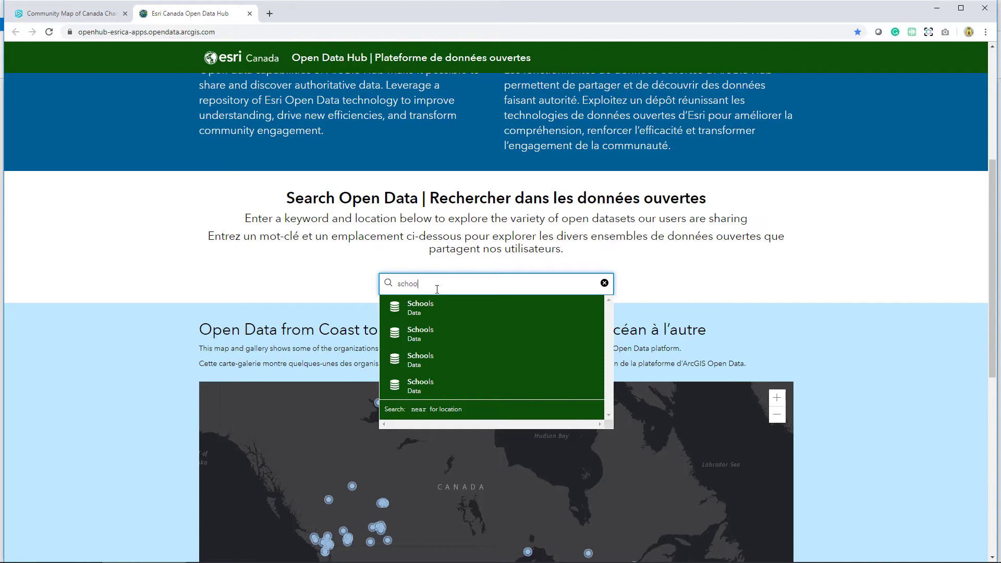
{"action": "type", "text": "ls o"}
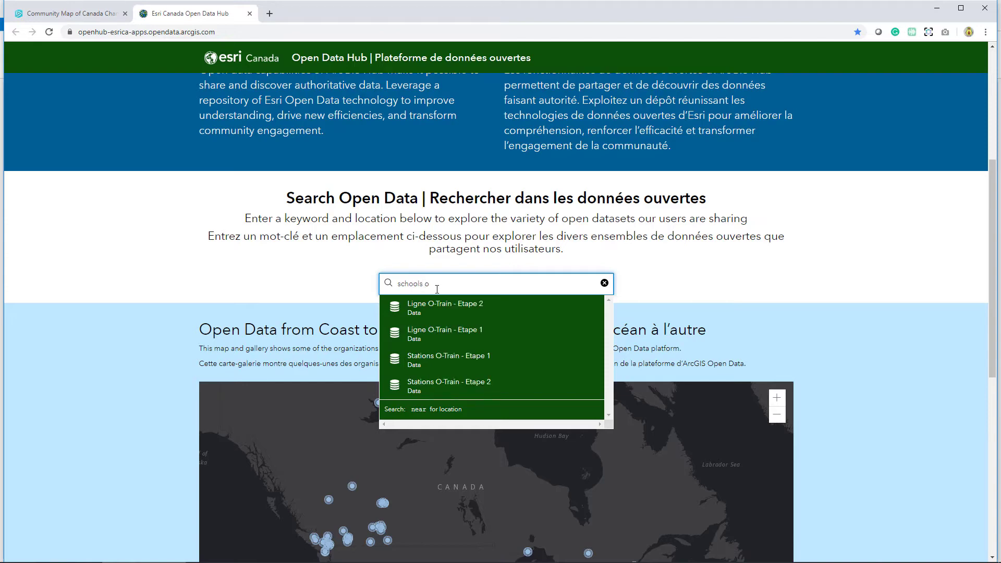
{"action": "type", "text": "ttawa"}
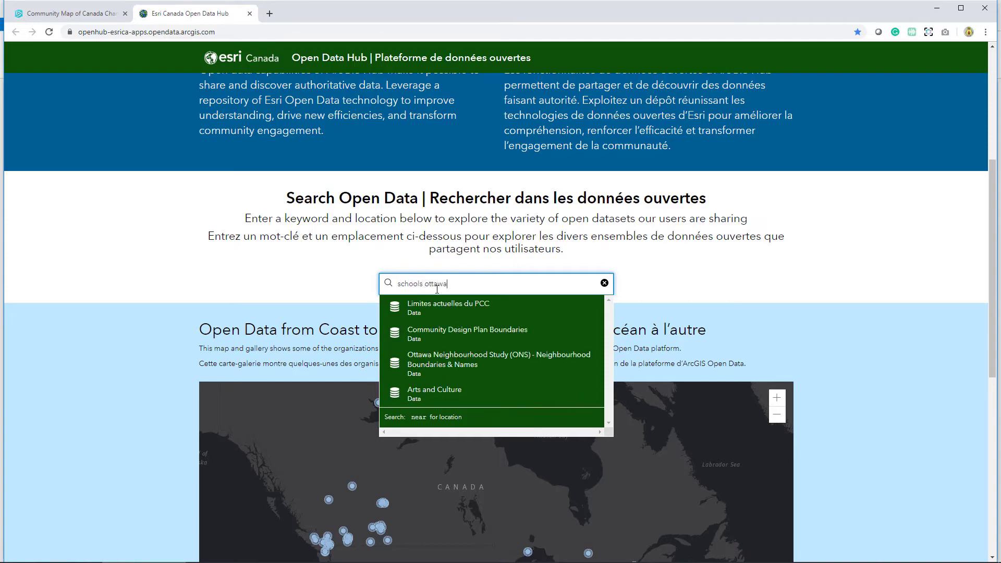
{"action": "scroll", "coordinate": [437, 288], "scroll_direction": "up", "scroll_amount": 5}
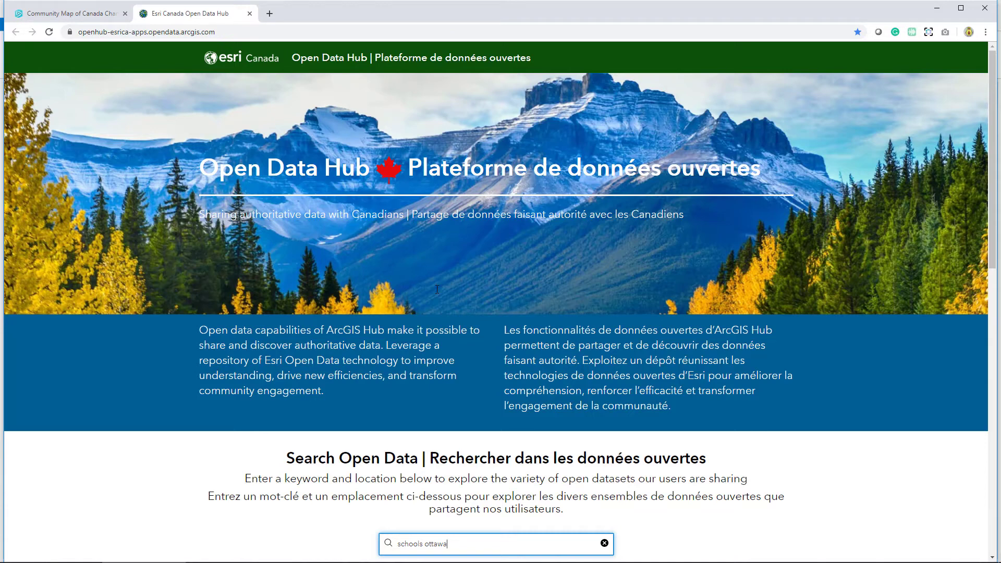
{"action": "key", "text": "Return"}
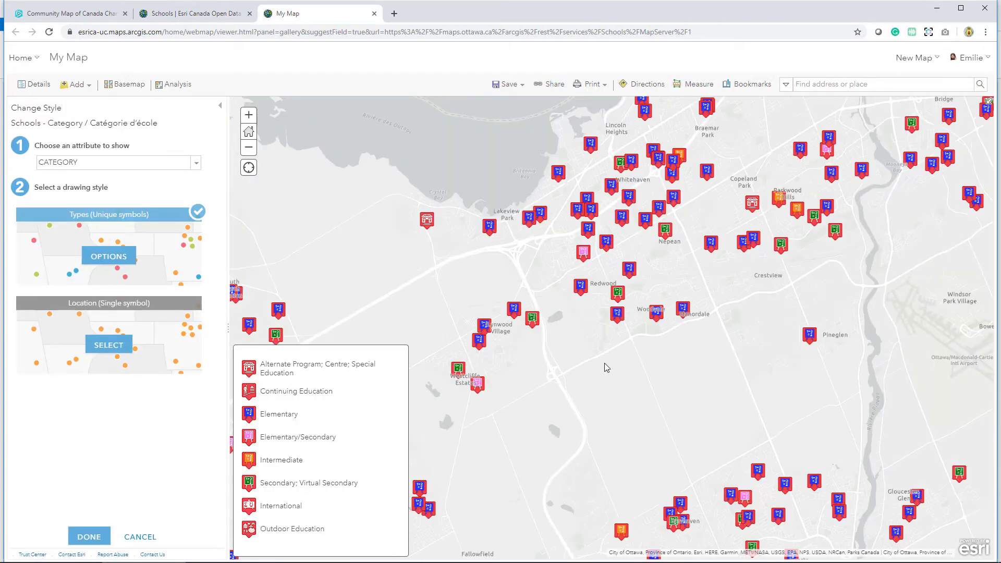
- Apply category styling to the Schools layer and centre the map on Ottawa
{"action": "left_click", "coordinate": [88, 537]}
{"action": "scroll", "coordinate": [424, 321], "scroll_direction": "down", "scroll_amount": 1}
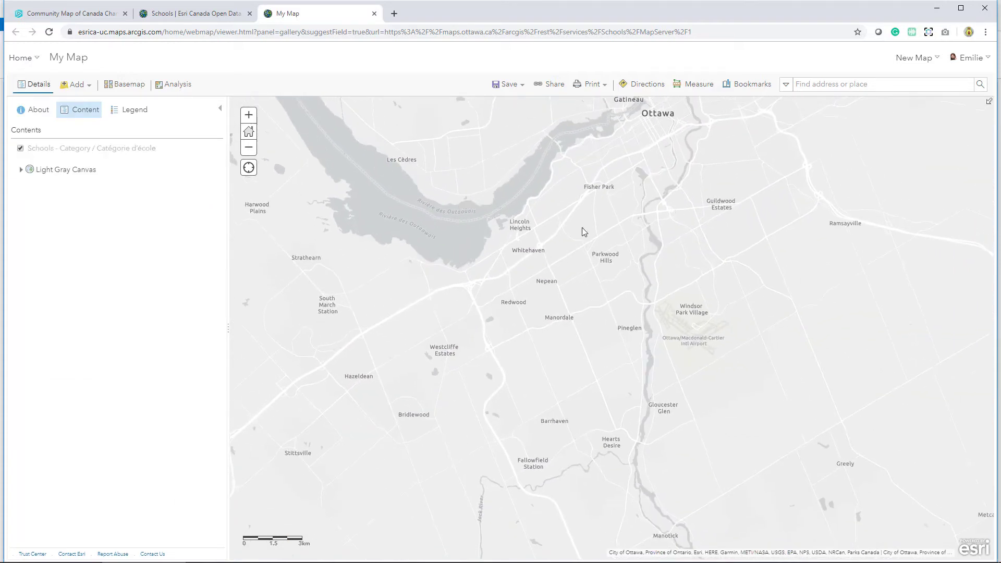
{"action": "left_click_drag", "start_coordinate": [607, 247], "coordinate": [501, 359]}
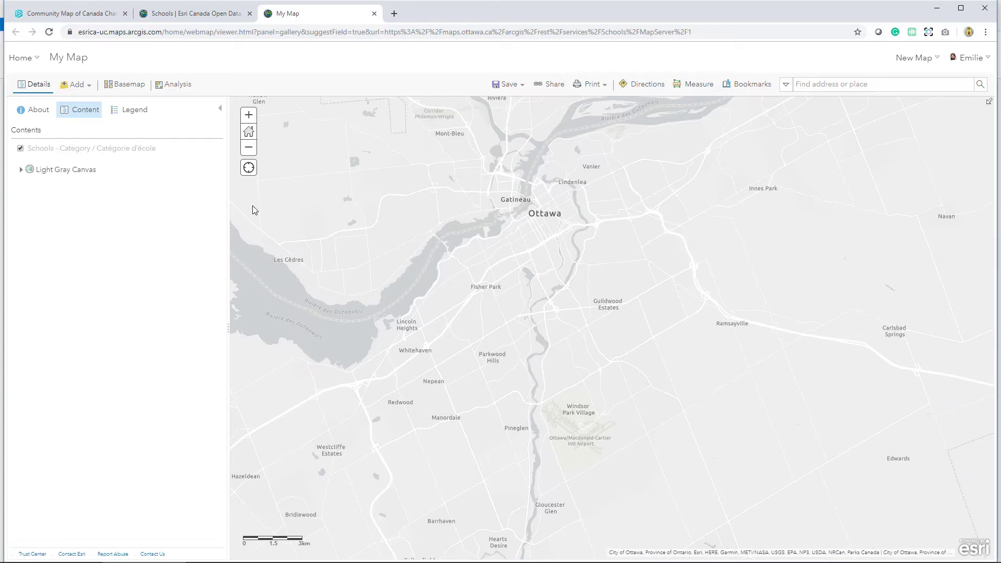
- Switch the basemap to Community Map of Canada and zoom in on Ottawa's school markers
{"action": "left_click", "coordinate": [130, 85]}
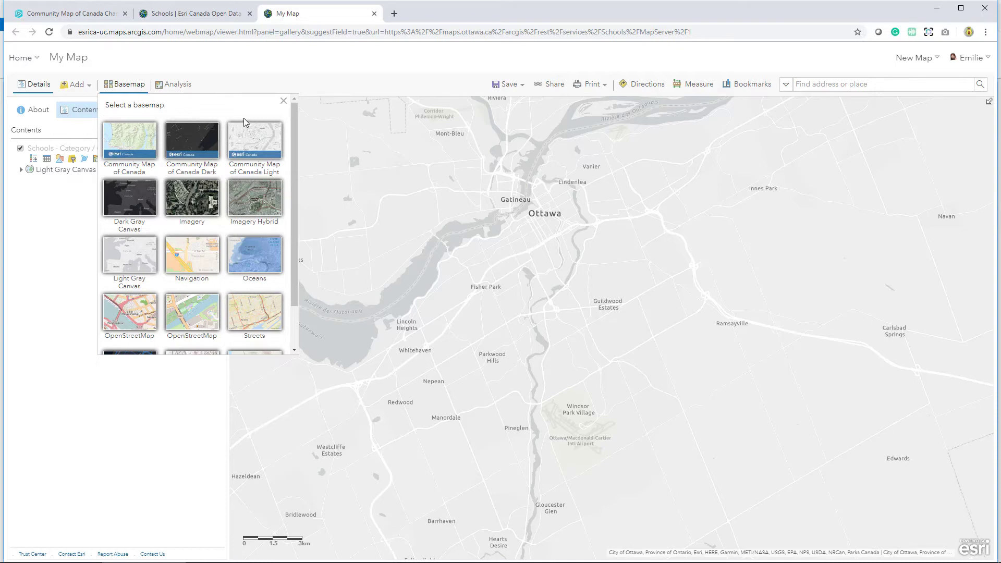
{"action": "left_click", "coordinate": [134, 137]}
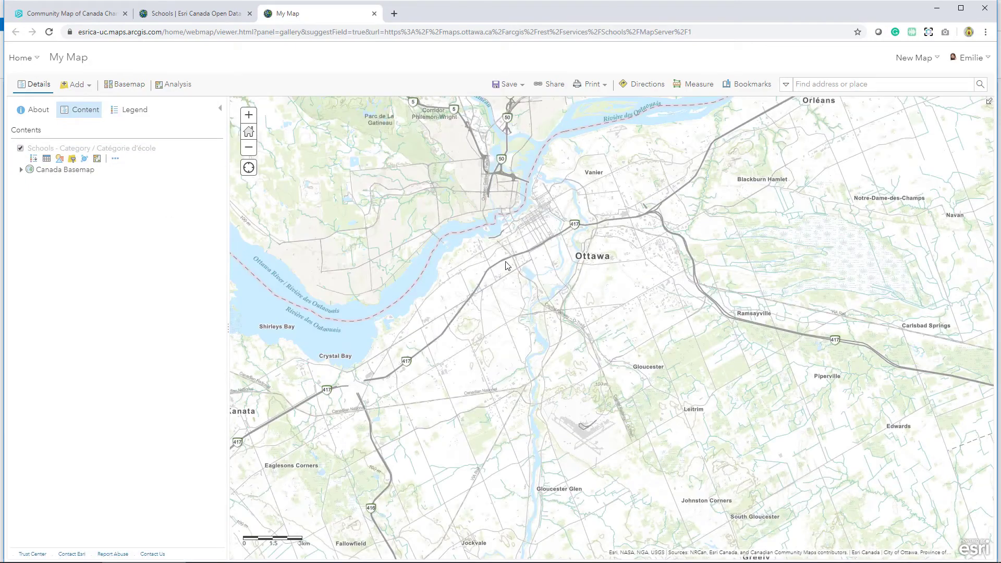
{"action": "scroll", "coordinate": [530, 275], "scroll_direction": "up", "scroll_amount": 1}
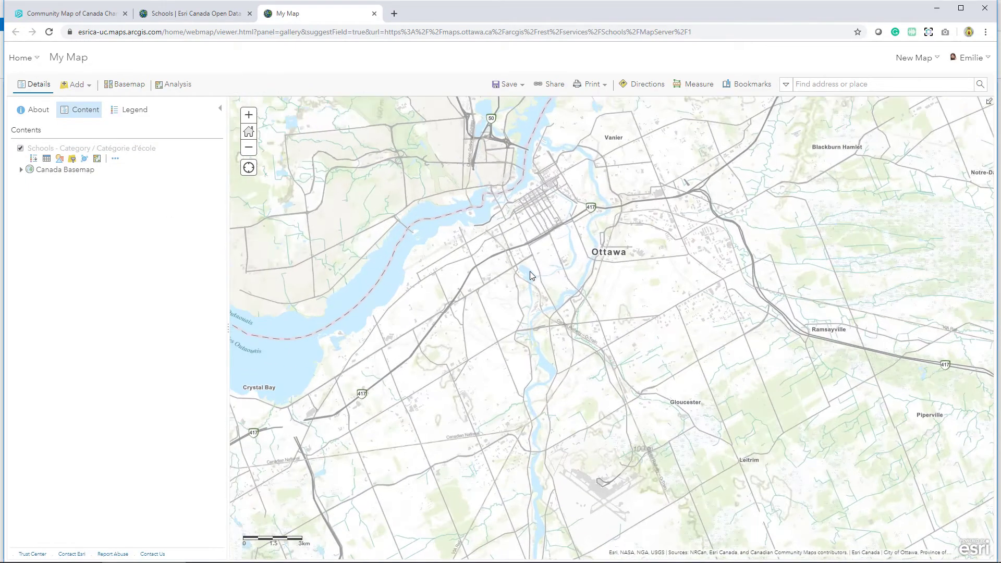
{"action": "scroll", "coordinate": [529, 270], "scroll_direction": "up", "scroll_amount": 1}
{"action": "left_click", "coordinate": [506, 84]}
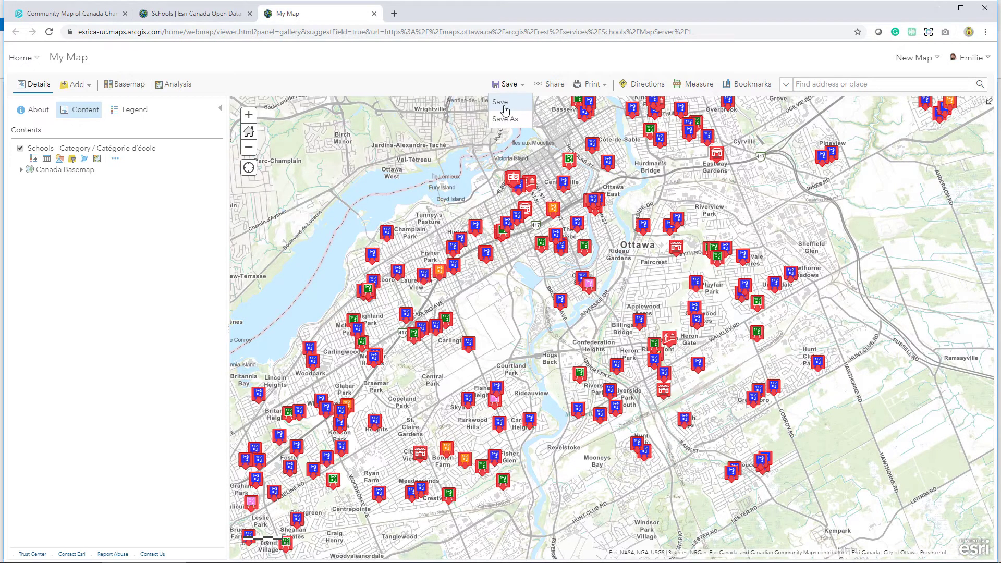
- Open the Ottawa Carleton District School Board Planning map from the portal group in ArcGIS Pro
{"action": "left_click", "coordinate": [937, 9]}
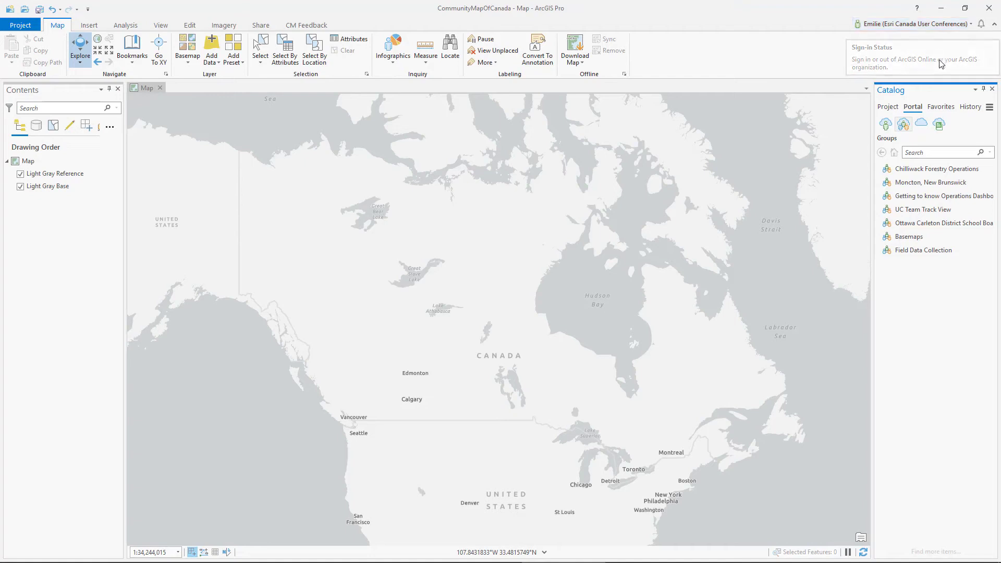
{"action": "double_click", "coordinate": [946, 226]}
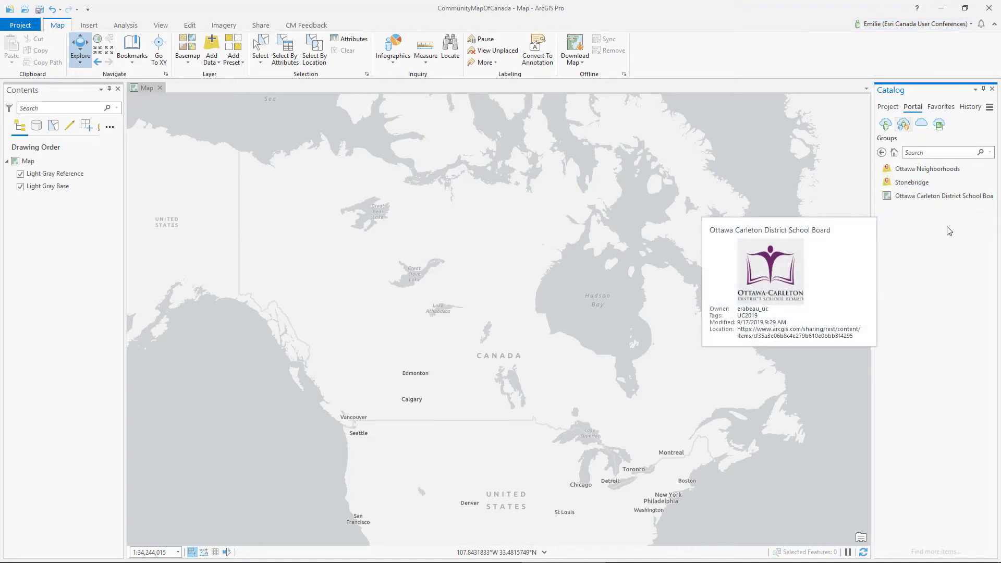
{"action": "left_click", "coordinate": [933, 198]}
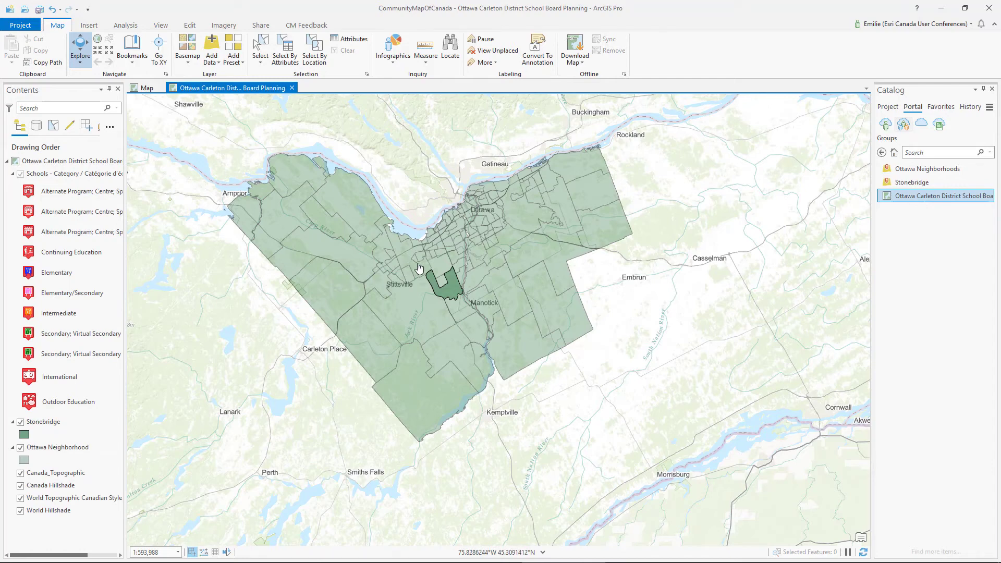
- Visit the Stonebridge, Berrigan and Chapman Mills bookmarks in turn
{"action": "left_click", "coordinate": [133, 55]}
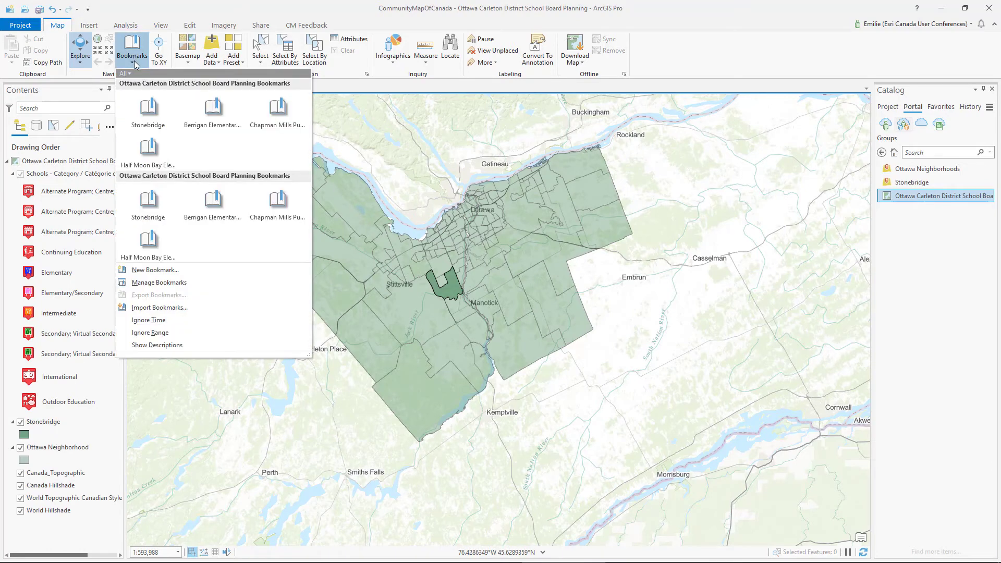
{"action": "left_click", "coordinate": [150, 109]}
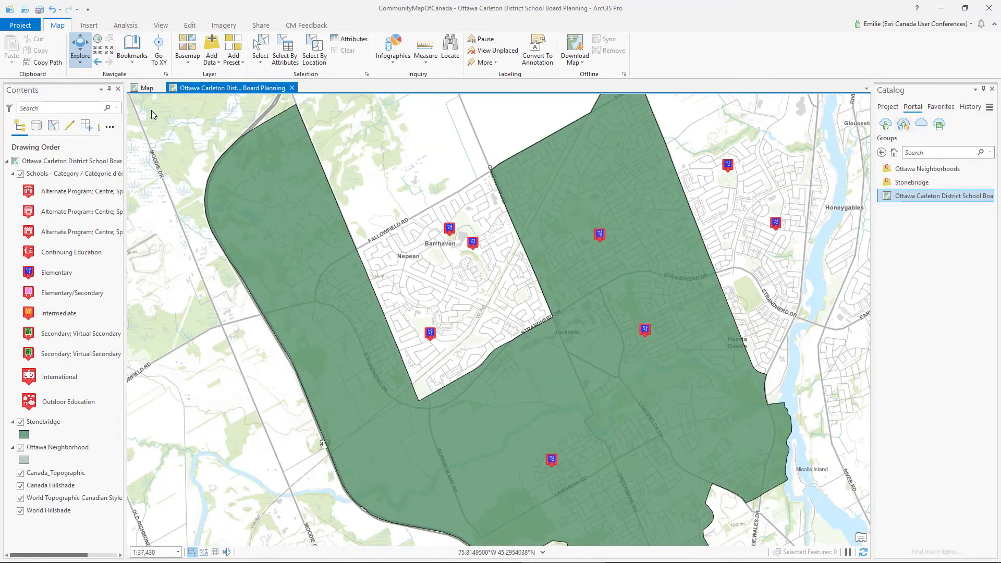
{"action": "left_click", "coordinate": [131, 52]}
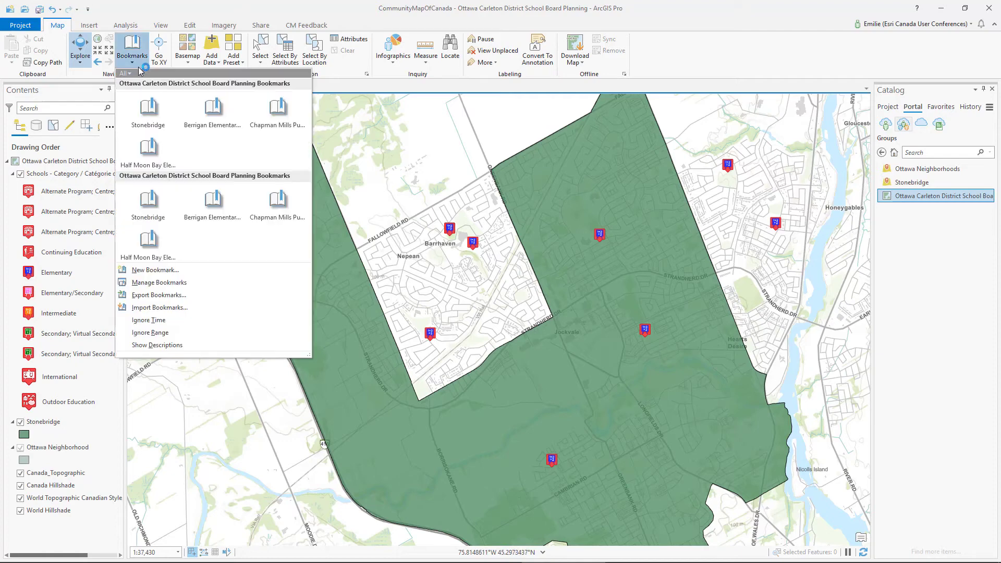
{"action": "left_click", "coordinate": [213, 109]}
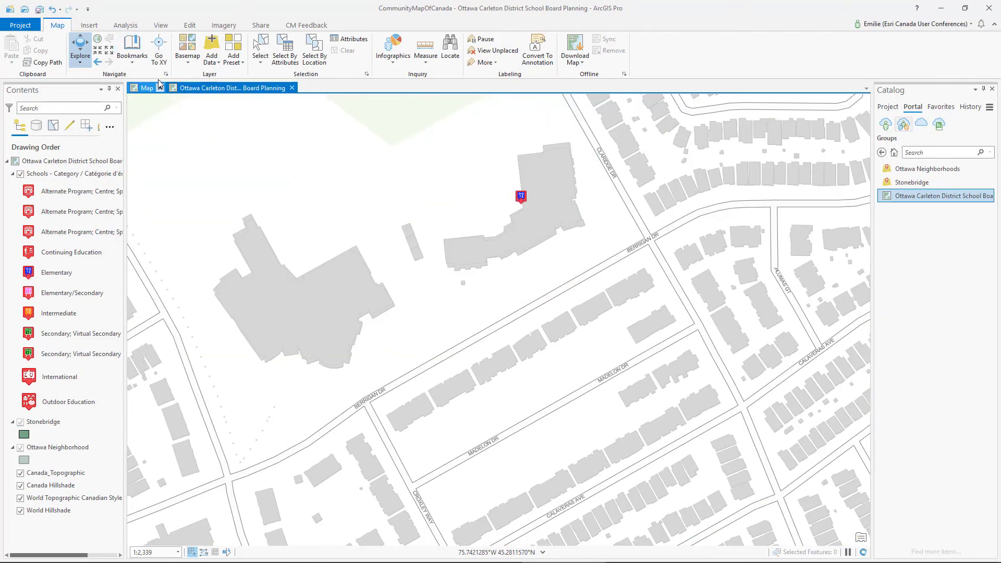
{"action": "left_click", "coordinate": [131, 63]}
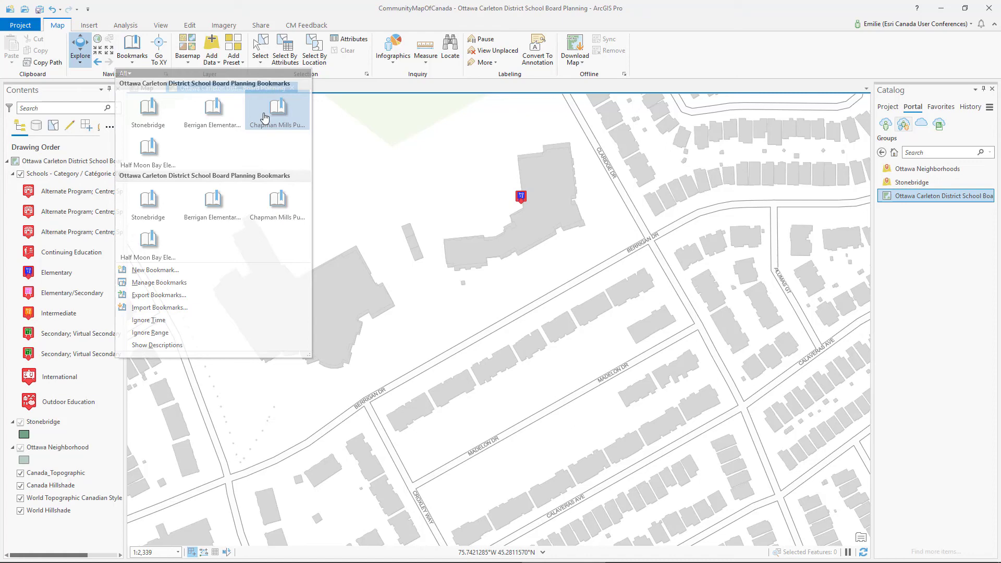
{"action": "left_click", "coordinate": [191, 115]}
- Zoom to the Half Moon Bay bookmark and show the school's pop-up
{"action": "left_click", "coordinate": [132, 61]}
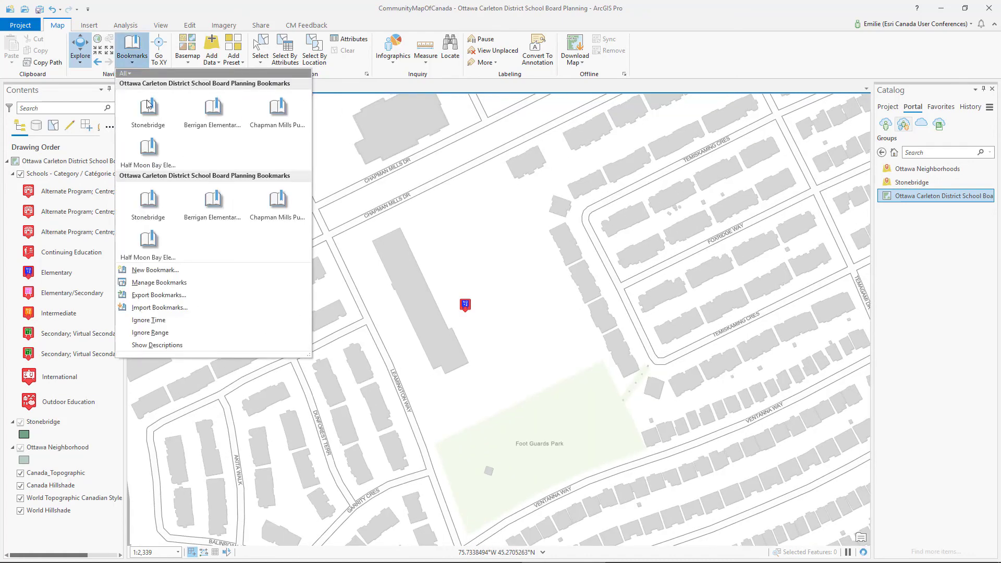
{"action": "left_click", "coordinate": [151, 151]}
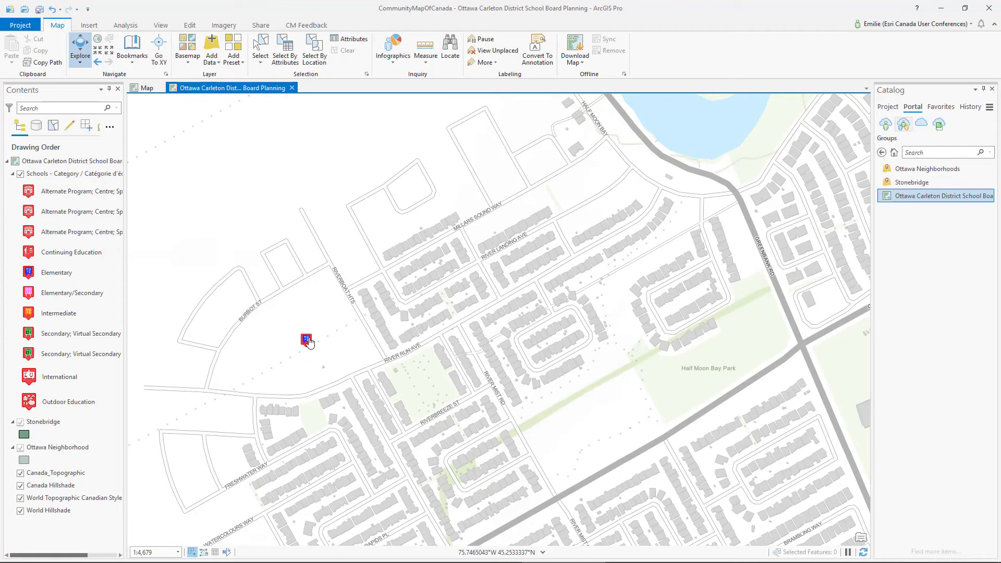
{"action": "left_click", "coordinate": [307, 340]}
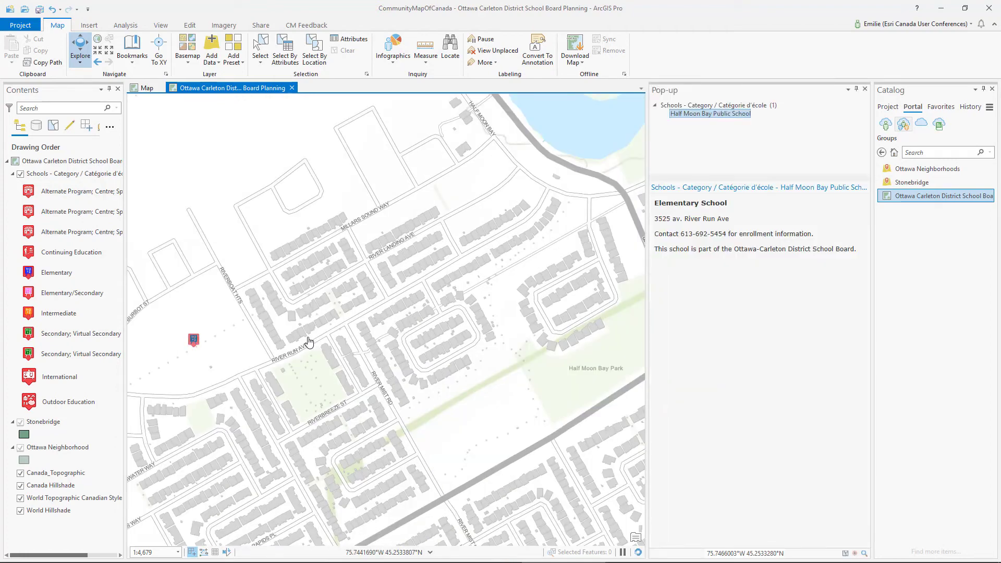
- Launch the CM Feedback tool at the Half Moon Bay school location
{"action": "left_click", "coordinate": [306, 25]}
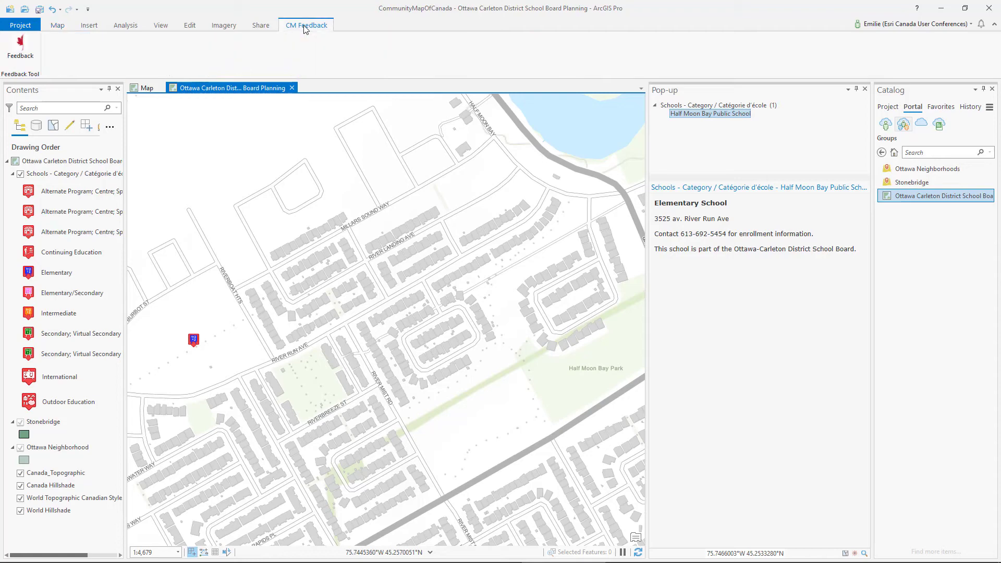
{"action": "left_click", "coordinate": [20, 46]}
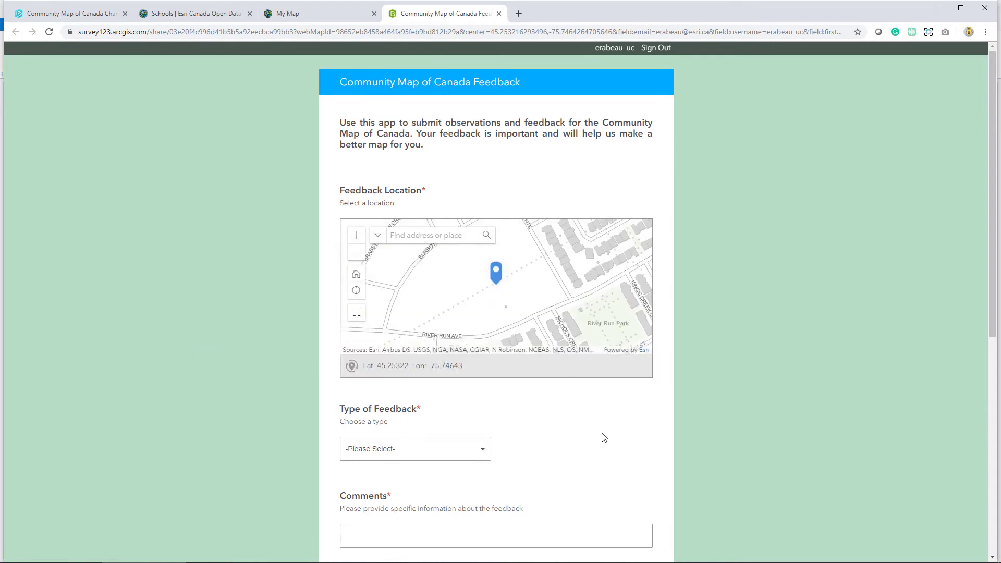
- Set the feedback type to Missing and enter the comment 'school building'
{"action": "scroll", "coordinate": [603, 437], "scroll_direction": "down", "scroll_amount": 3}
{"action": "left_click", "coordinate": [476, 277]}
{"action": "left_click", "coordinate": [409, 308]}
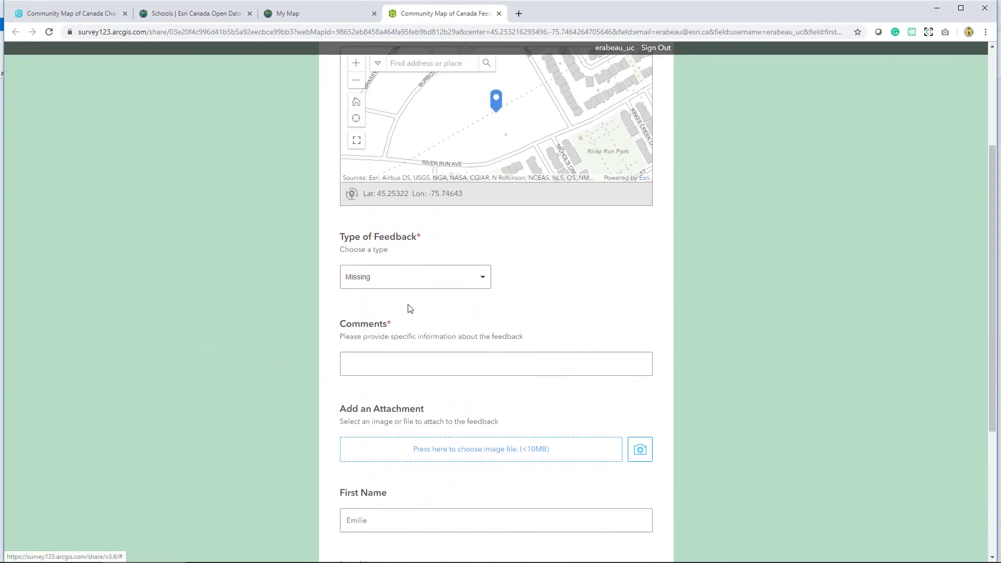
{"action": "left_click", "coordinate": [394, 366]}
{"action": "type", "text": "sch"}
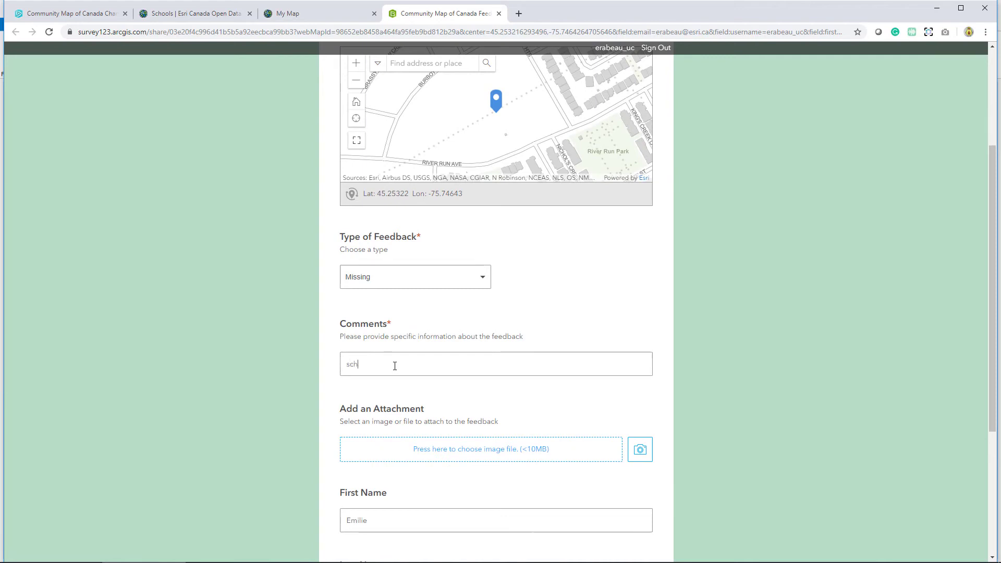
{"action": "type", "text": "ool building"}
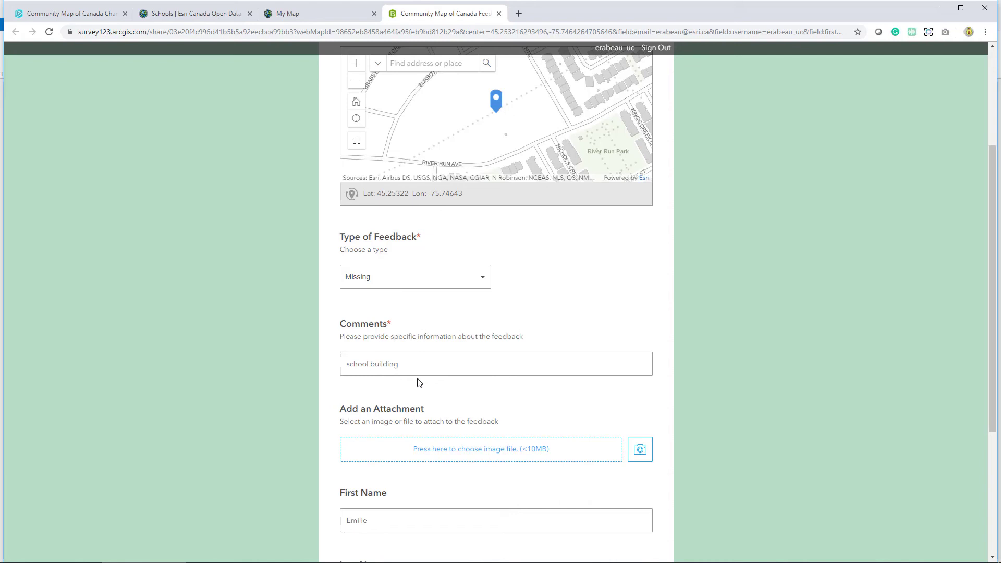
{"action": "scroll", "coordinate": [415, 384], "scroll_direction": "down", "scroll_amount": 4}
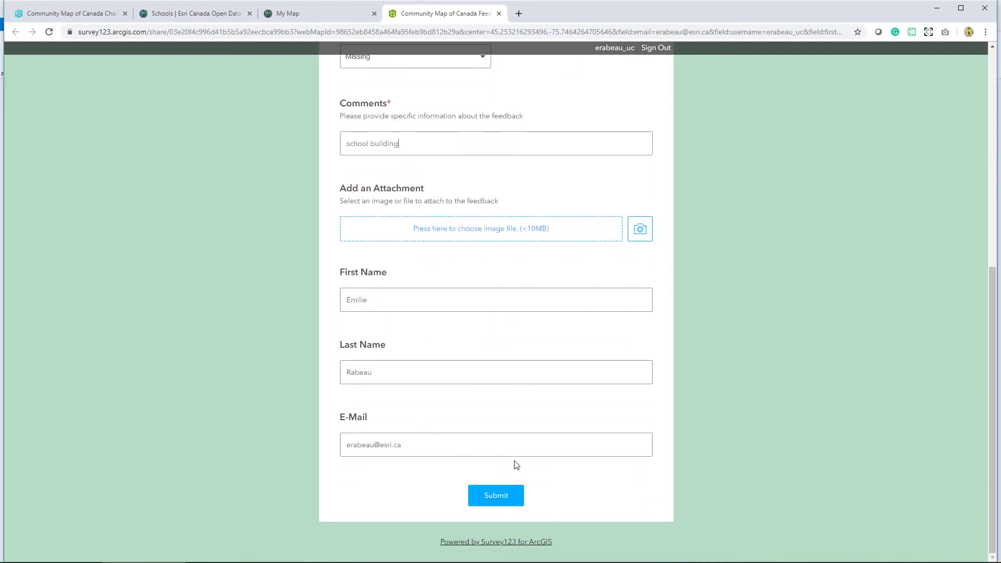